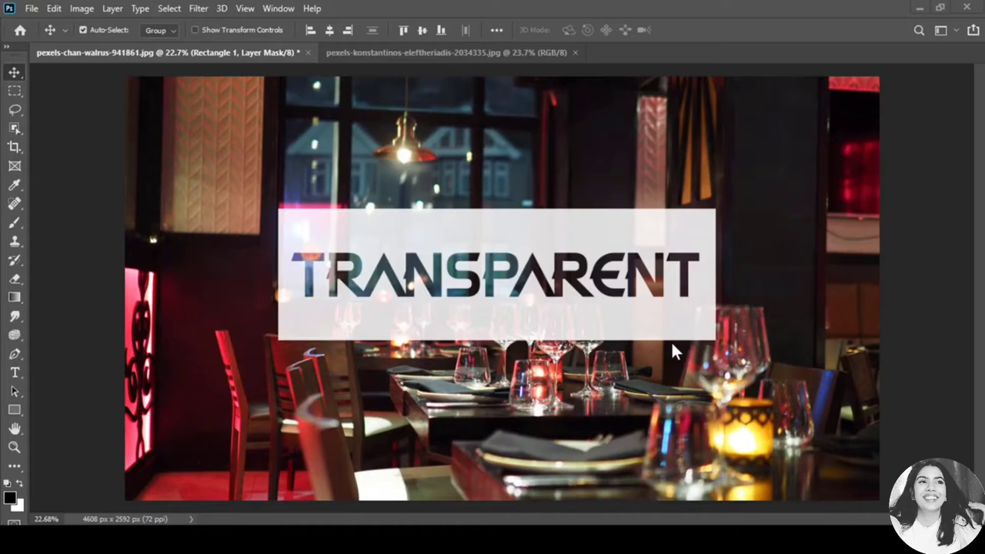
- Show the Layers panel and delete the Transparent and Rectangle 1 layers, keeping only the Background photo
{"action": "left_click", "coordinate": [278, 8]}
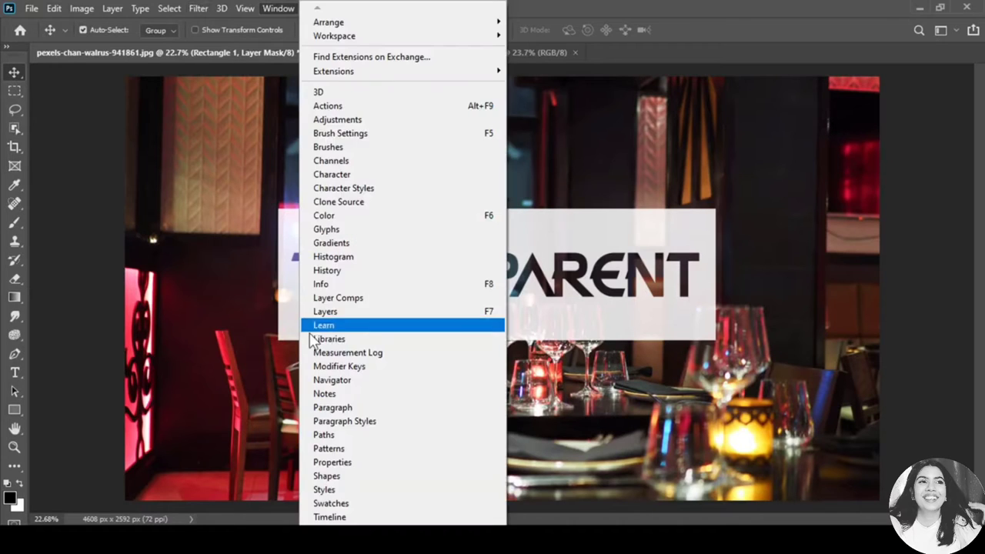
{"action": "left_click", "coordinate": [331, 311]}
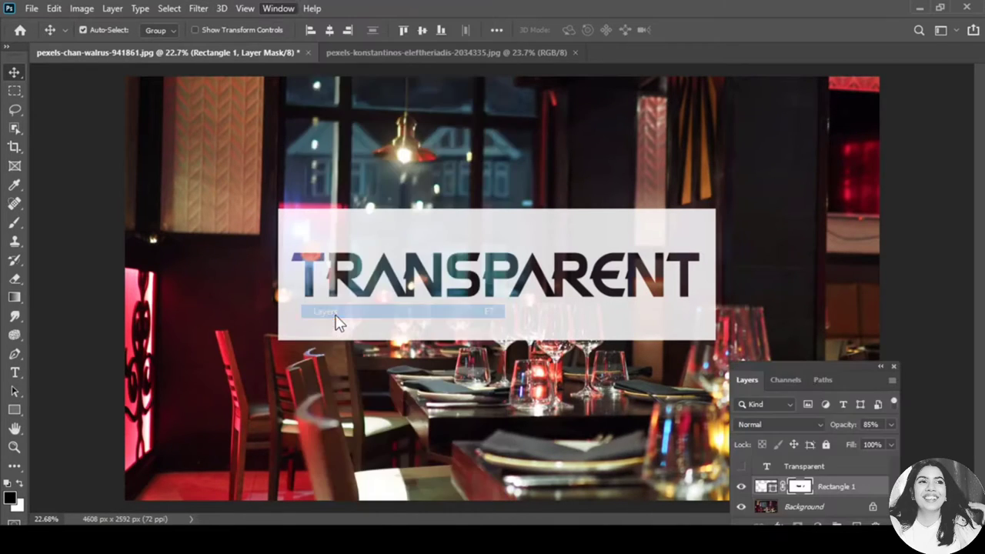
{"action": "left_click_drag", "start_coordinate": [892, 358], "coordinate": [895, 185]}
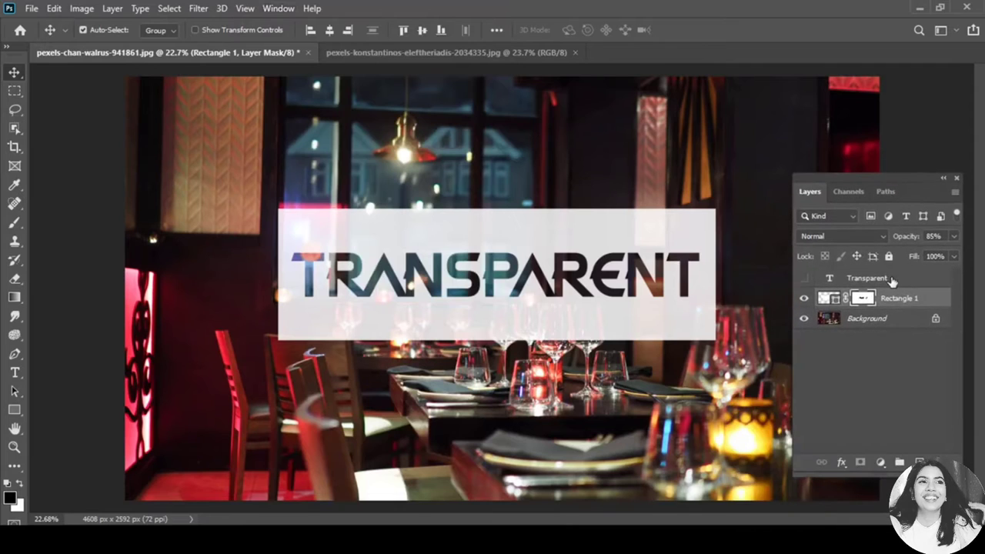
{"action": "left_click_drag", "start_coordinate": [891, 279], "coordinate": [892, 293]}
{"action": "key", "text": "Delete"}
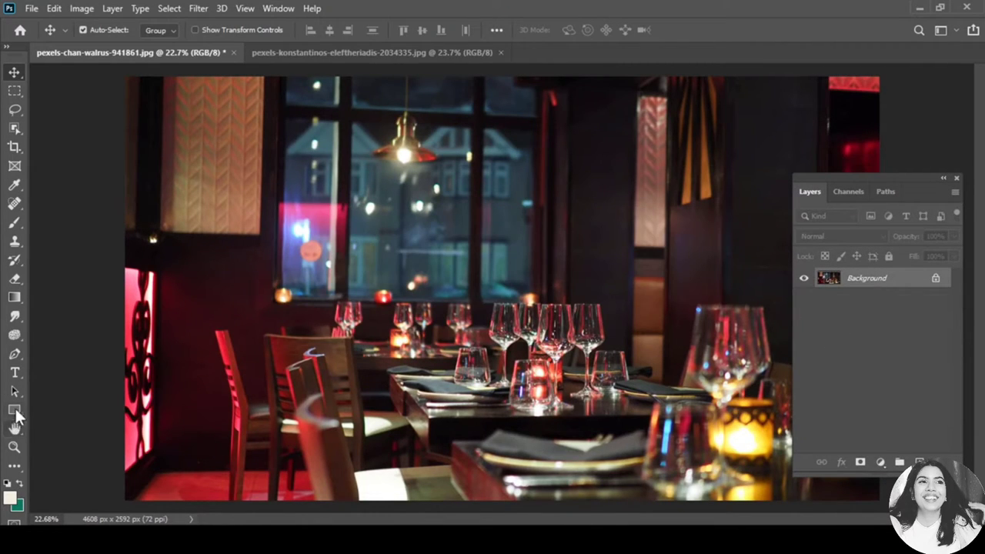
- Draw a wide rectangle across the photo with #ffffff fill at 78% opacity
{"action": "left_click", "coordinate": [15, 409]}
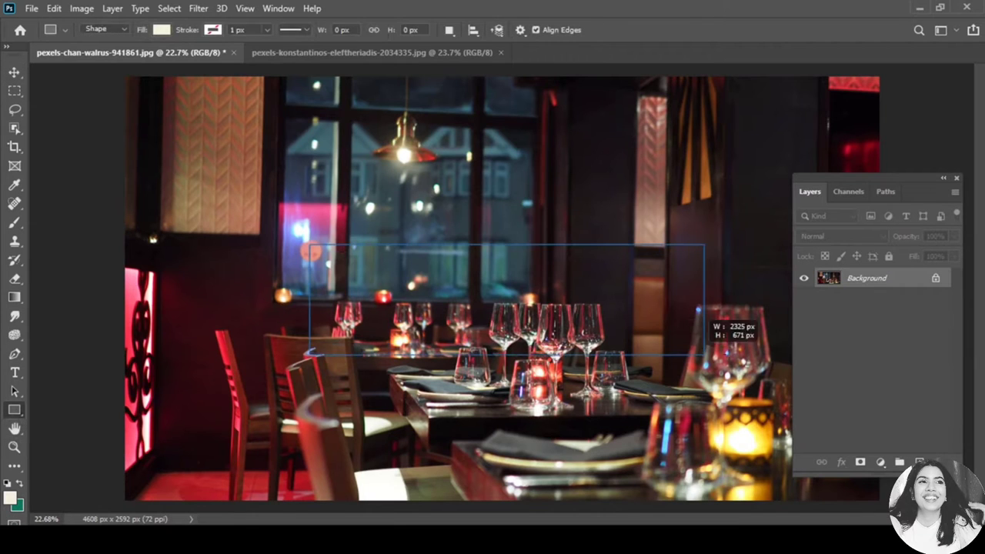
{"action": "left_click_drag", "start_coordinate": [313, 250], "coordinate": [759, 350]}
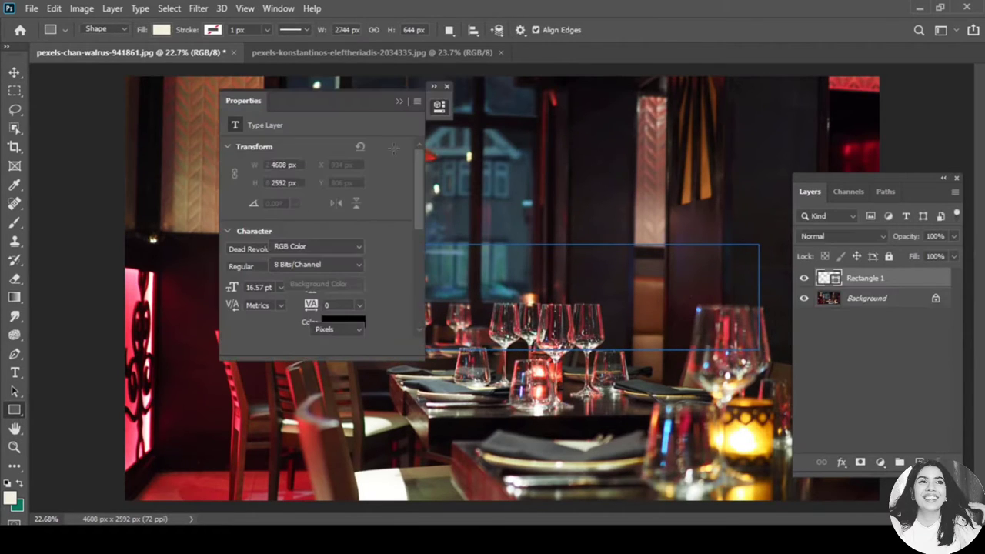
{"action": "left_click", "coordinate": [398, 101]}
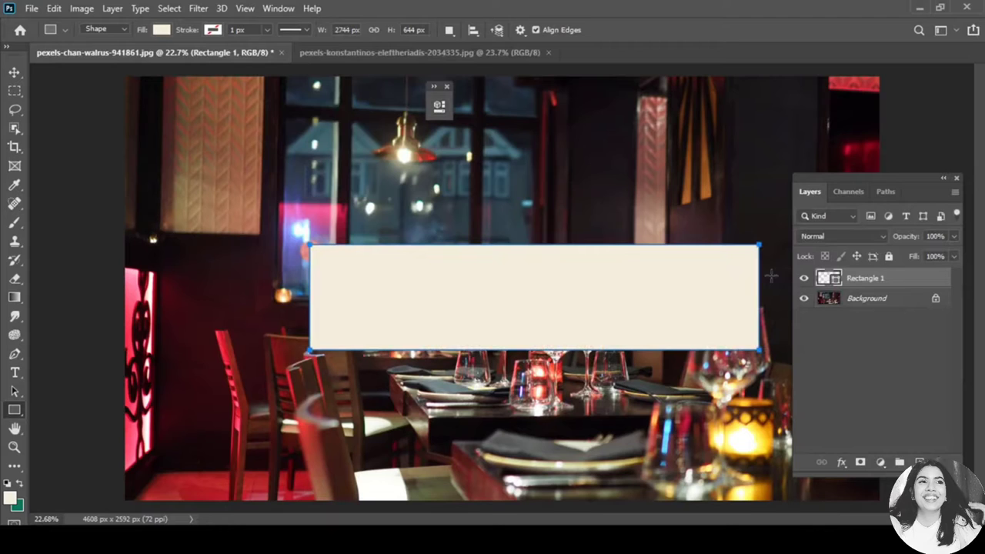
{"action": "double_click", "coordinate": [822, 278]}
{"action": "type", "text": "ffffff"}
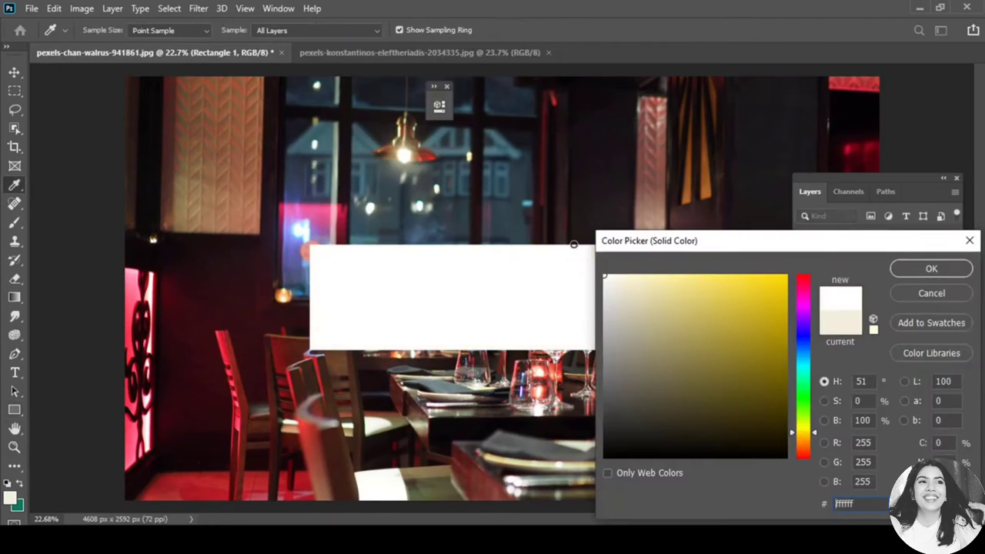
{"action": "left_click", "coordinate": [935, 270]}
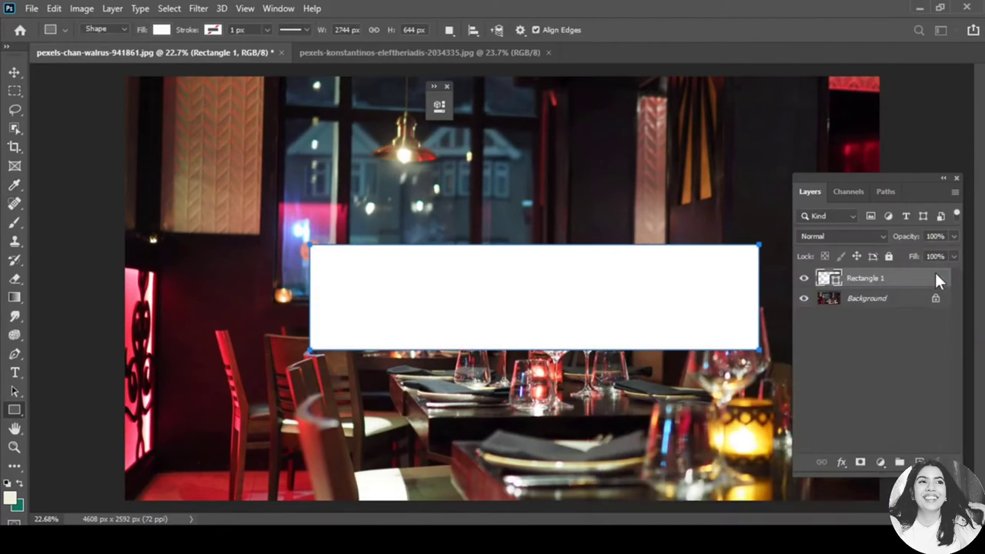
{"action": "left_click", "coordinate": [953, 236]}
{"action": "left_click_drag", "start_coordinate": [945, 255], "coordinate": [936, 253]}
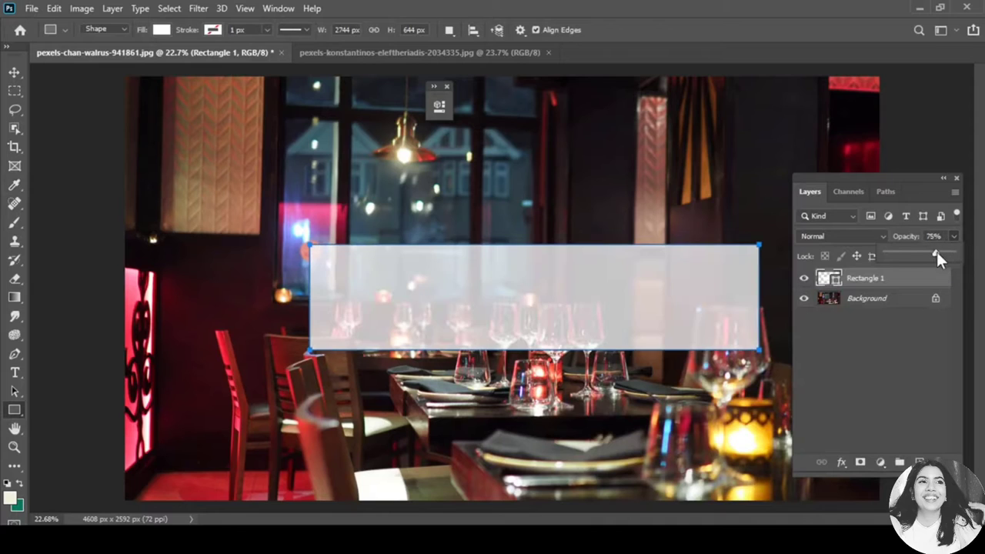
- Centre the rectangle horizontally and vertically on the restaurant photo
{"action": "left_click", "coordinate": [14, 73]}
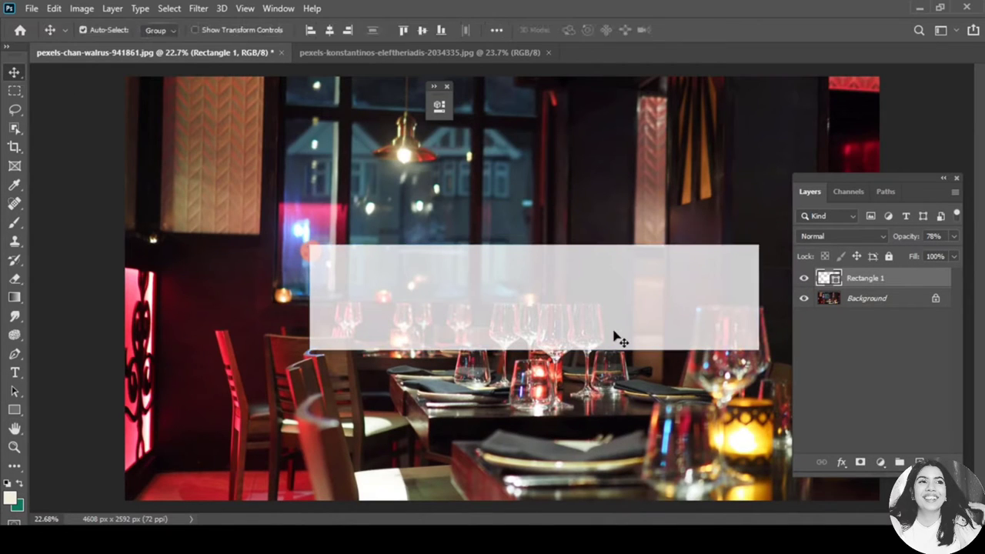
{"action": "left_click_drag", "start_coordinate": [615, 340], "coordinate": [598, 335]}
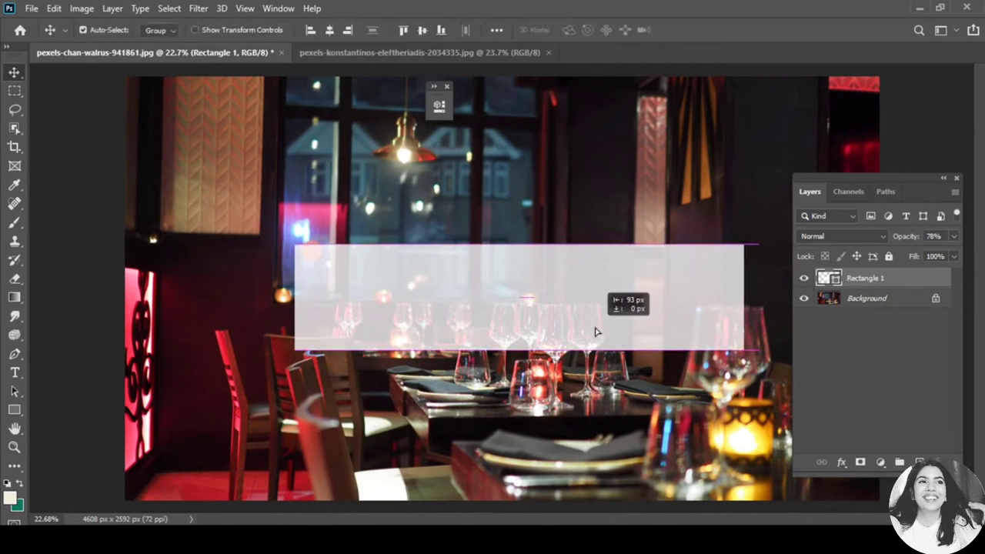
{"action": "left_click", "coordinate": [331, 29]}
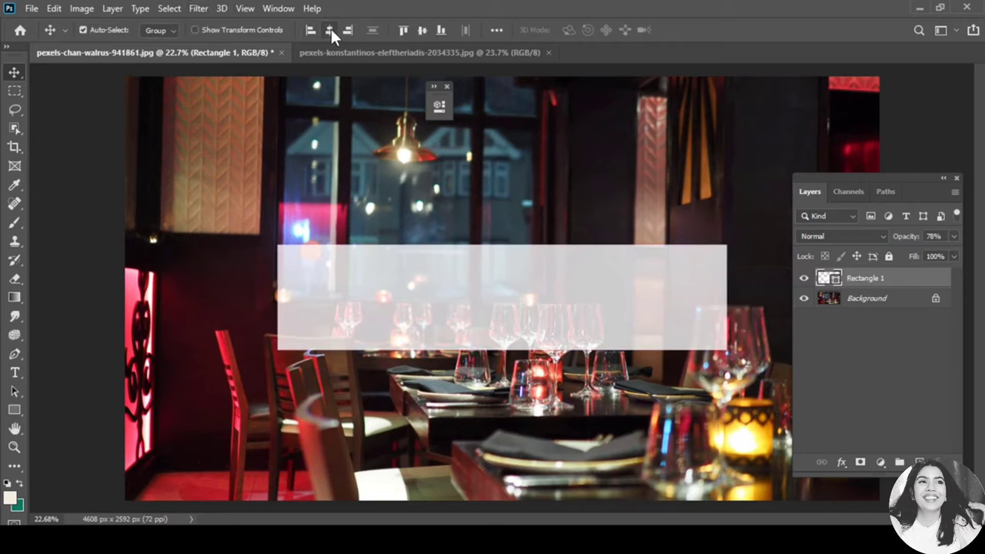
{"action": "left_click", "coordinate": [419, 30]}
- Add a horizontal text layer reading TRANSPARENT on the canvas
{"action": "left_click", "coordinate": [15, 373]}
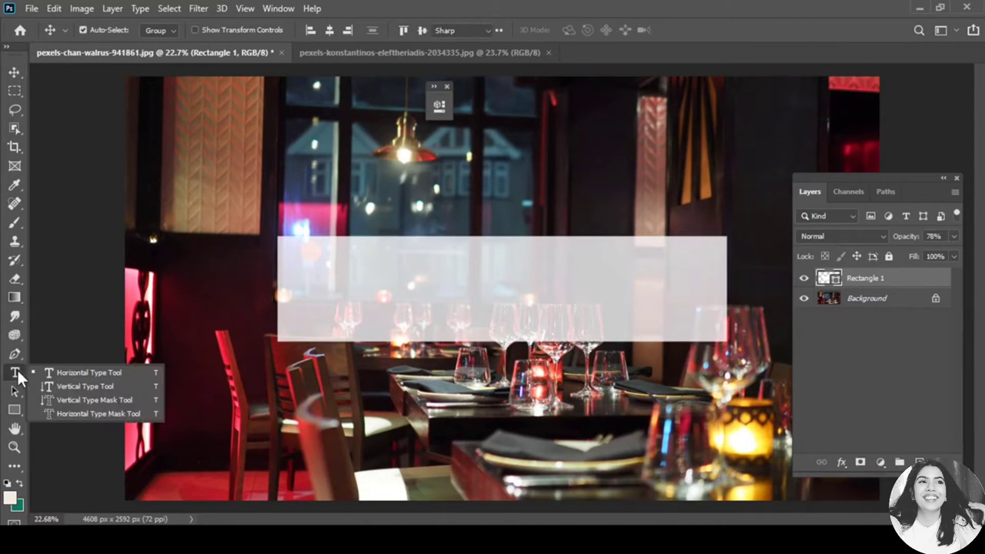
{"action": "left_click", "coordinate": [93, 373]}
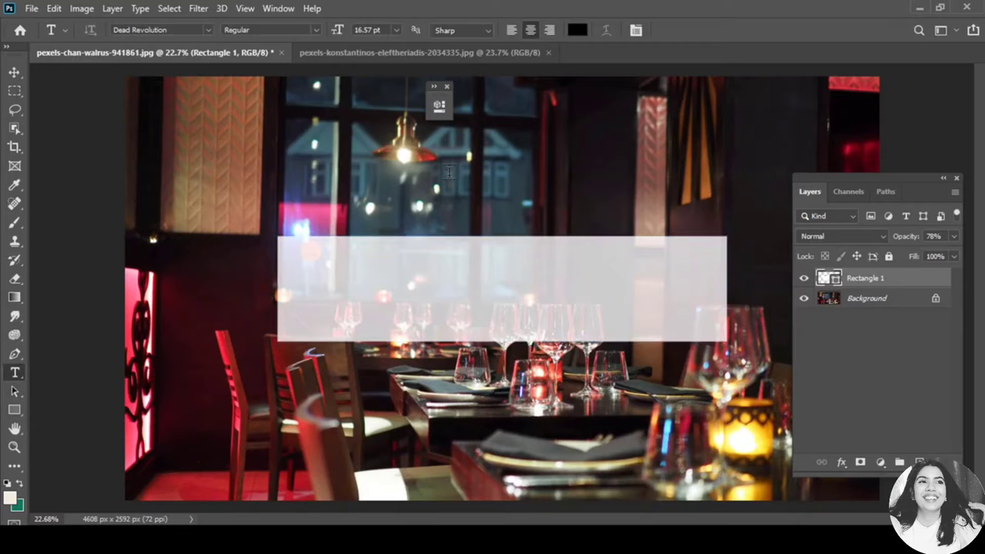
{"action": "left_click", "coordinate": [449, 171]}
{"action": "key", "text": "BackSpace"}
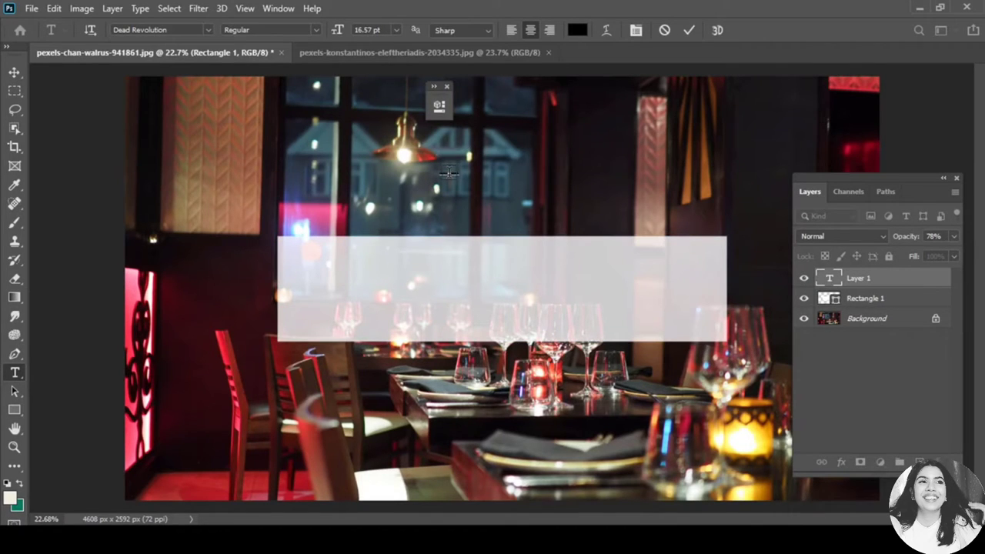
{"action": "left_click", "coordinate": [16, 74]}
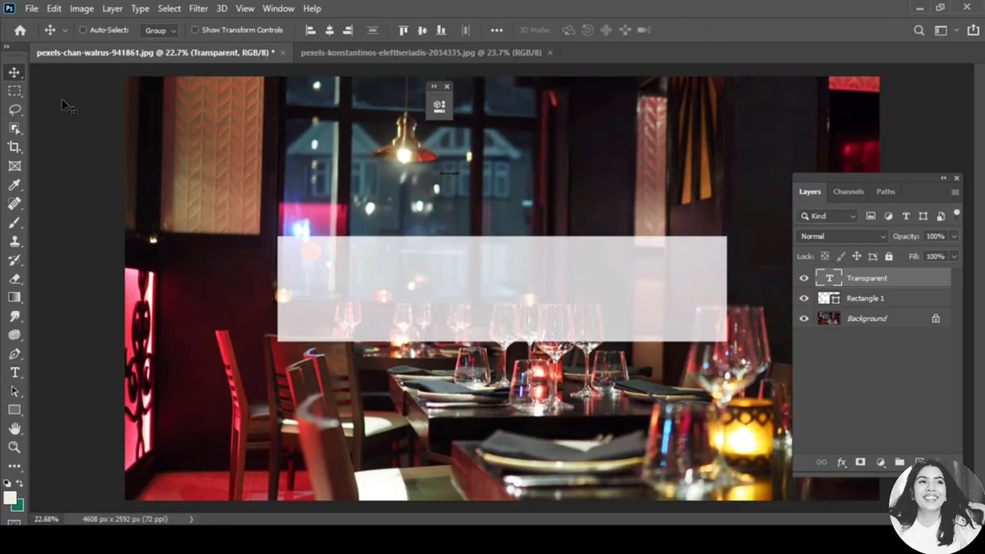
- Scale up the TRANSPARENT text and centre it on the white rectangle
{"action": "key", "text": "ctrl+t"}
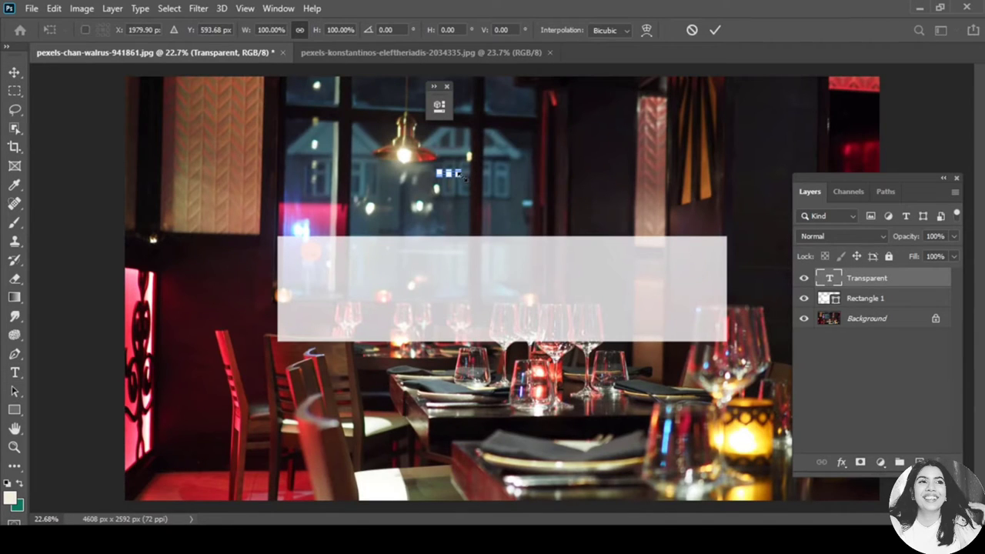
{"action": "left_click_drag", "start_coordinate": [464, 179], "coordinate": [607, 218]}
{"action": "mouse_move", "coordinate": [532, 198]}
{"action": "left_mouse_down"}
{"action": "mouse_move", "coordinate": [588, 286]}
{"action": "mouse_move", "coordinate": [596, 318]}
{"action": "left_mouse_up"}
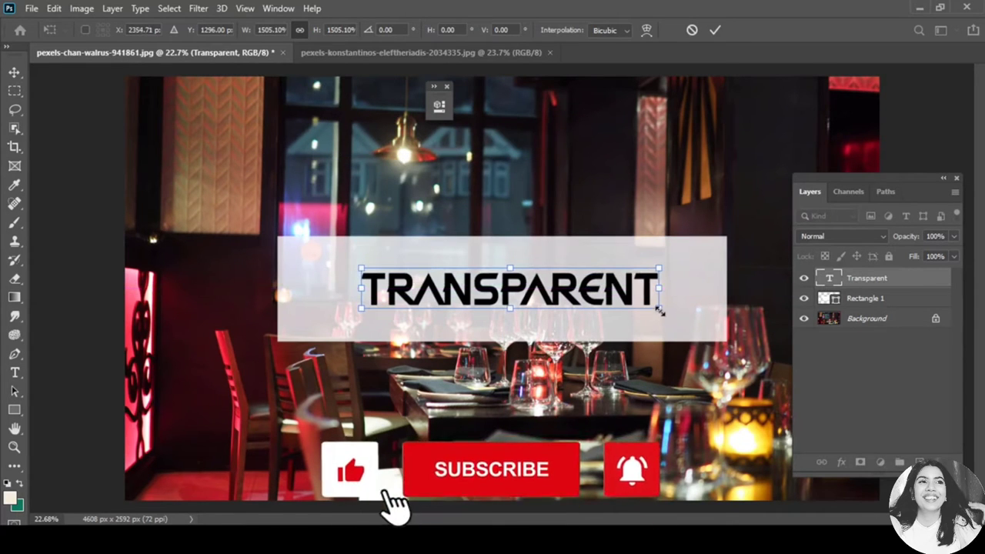
{"action": "left_click_drag", "start_coordinate": [659, 310], "coordinate": [704, 325]}
{"action": "left_click_drag", "start_coordinate": [638, 301], "coordinate": [630, 302]}
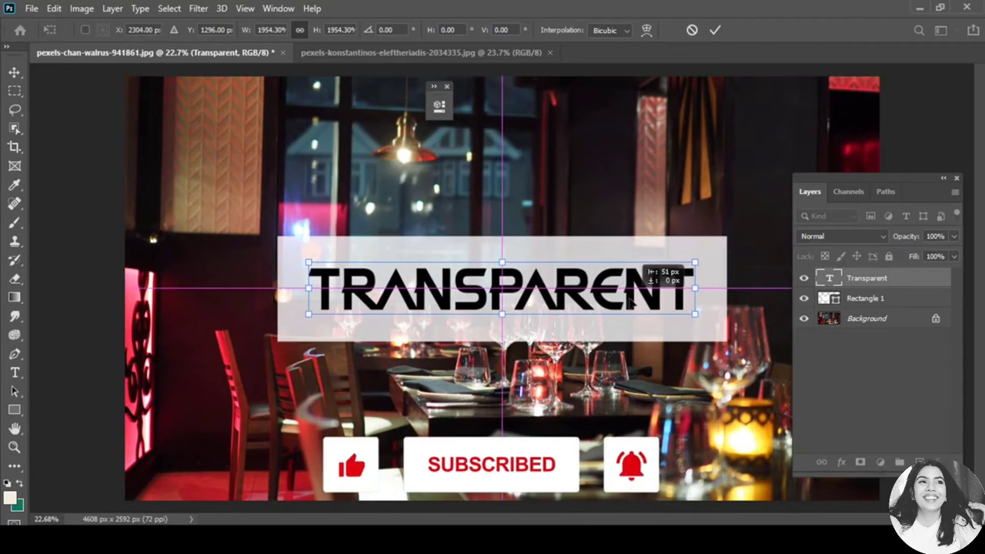
{"action": "key", "text": "Return"}
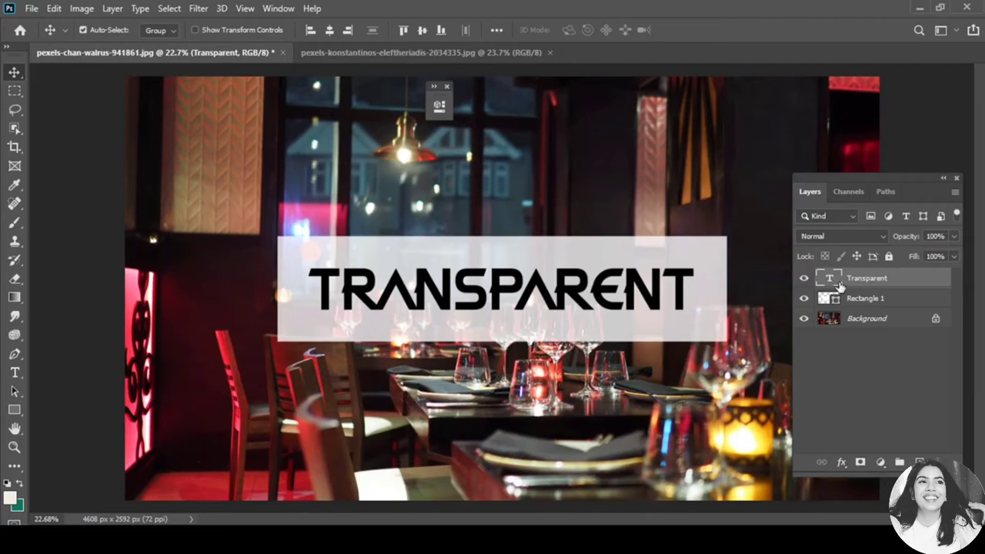
- Give Rectangle 1 an inverted mask of the TRANSPARENT letters, hide the text, and view the pool photo
{"action": "key", "text": "ctrl"}
{"action": "left_click", "coordinate": [829, 281], "text": "ctrl"}
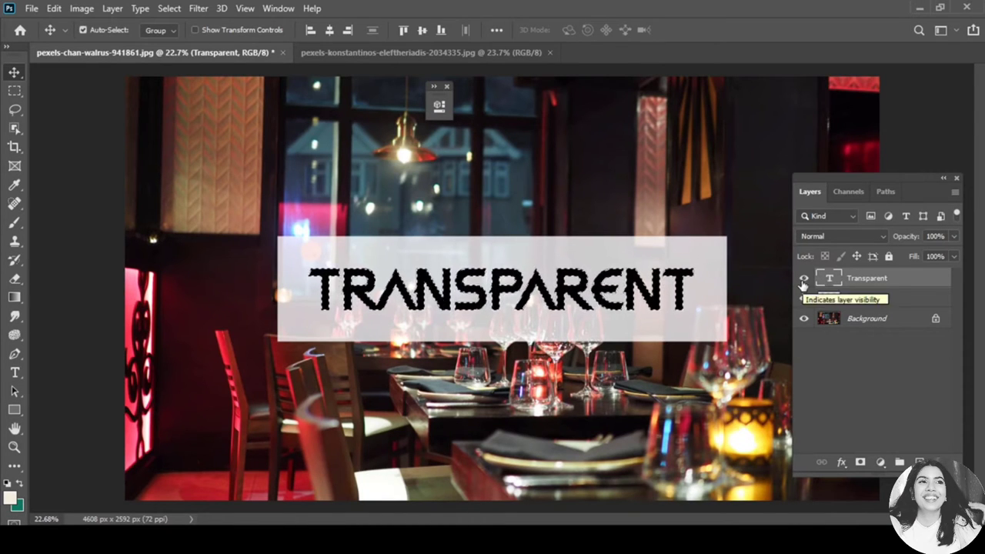
{"action": "left_click", "coordinate": [803, 279]}
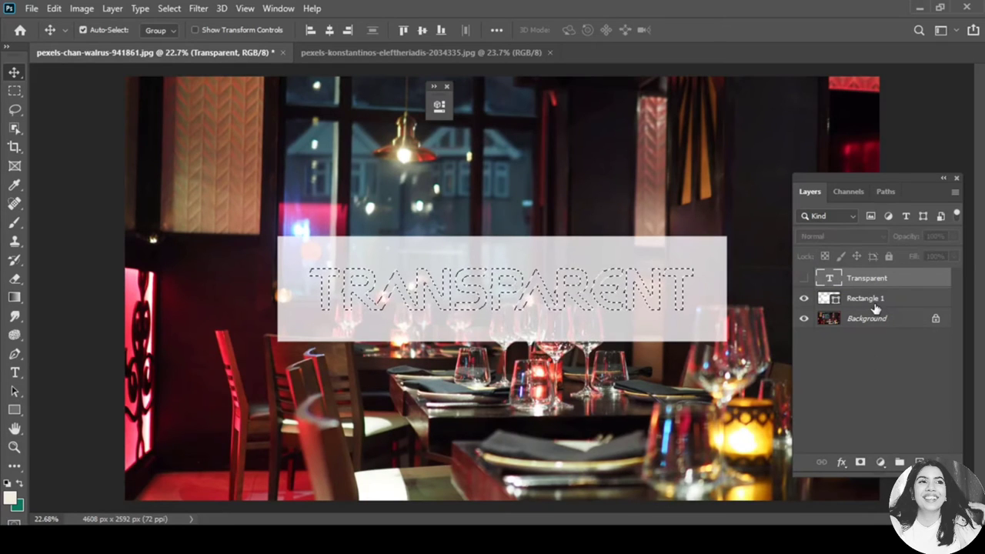
{"action": "left_click", "coordinate": [874, 306]}
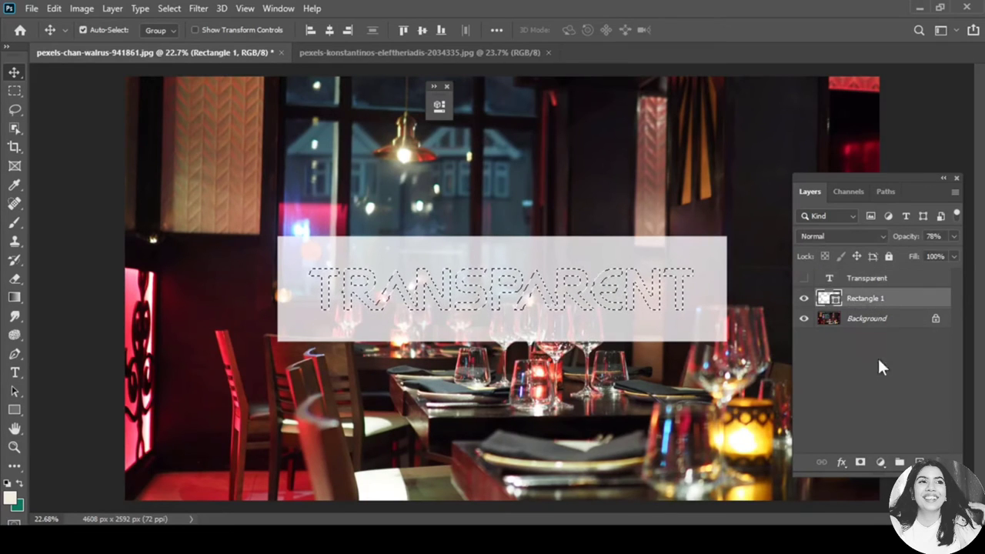
{"action": "left_click", "coordinate": [861, 463]}
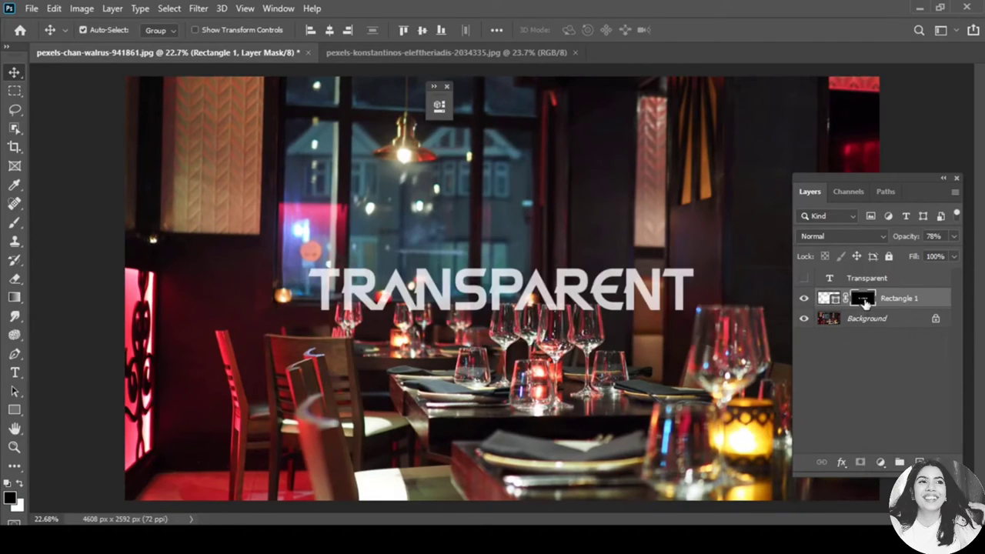
{"action": "key", "text": "ctrl+i"}
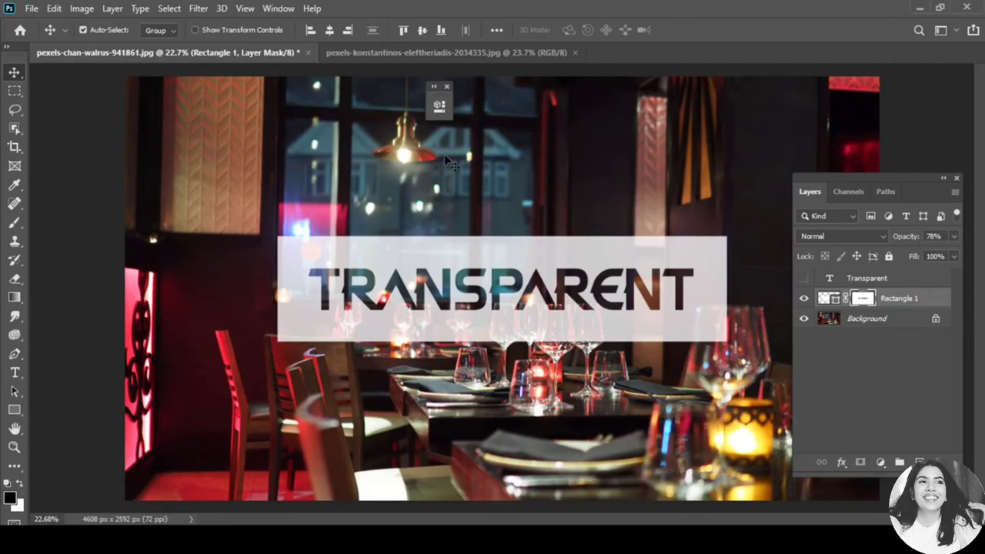
{"action": "left_click", "coordinate": [449, 51]}
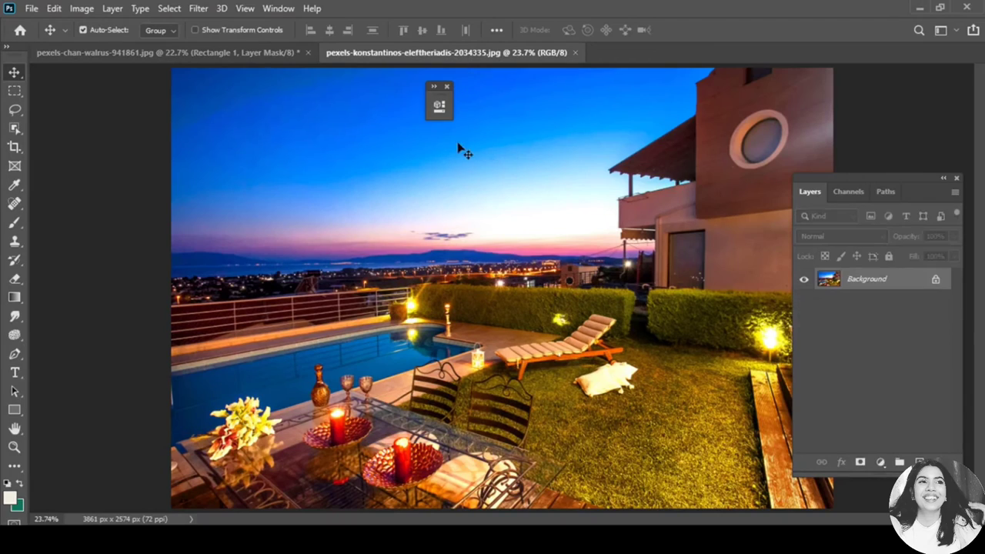
- Draw a white rectangle across the pool photo's middle at 76% opacity
{"action": "left_click", "coordinate": [446, 86]}
{"action": "left_click", "coordinate": [14, 409]}
{"action": "left_click_drag", "start_coordinate": [302, 264], "coordinate": [740, 369]}
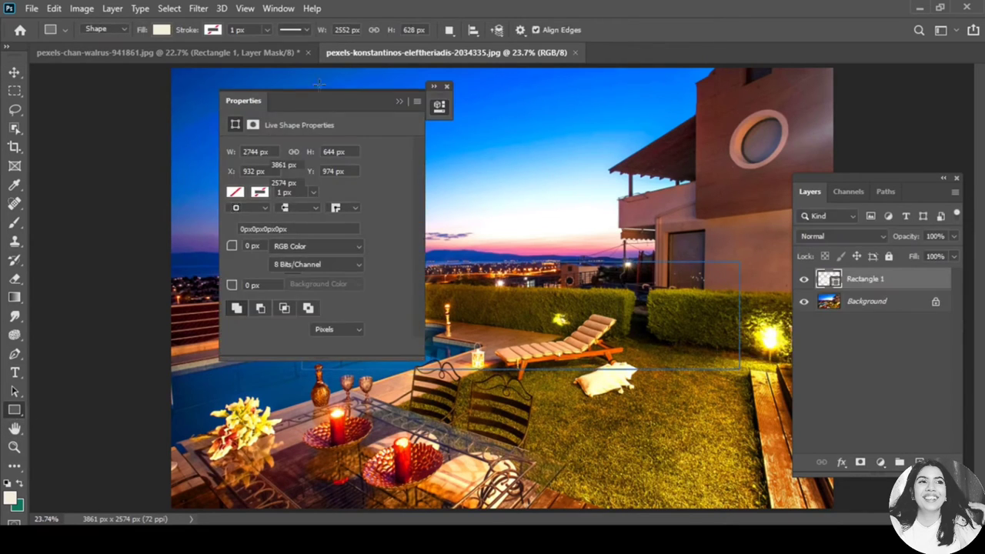
{"action": "left_click_drag", "start_coordinate": [372, 105], "coordinate": [112, 123]}
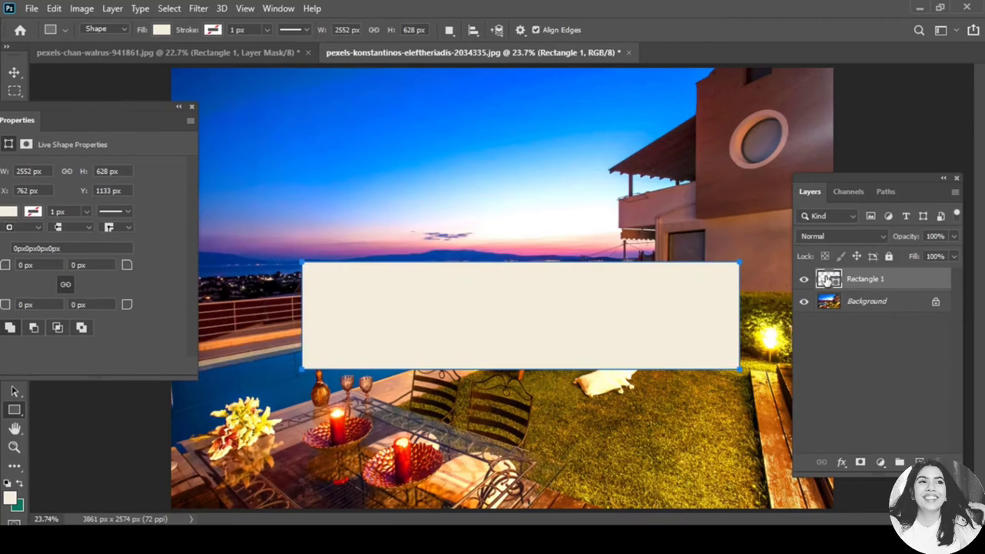
{"action": "left_click_drag", "start_coordinate": [620, 282], "coordinate": [605, 275]}
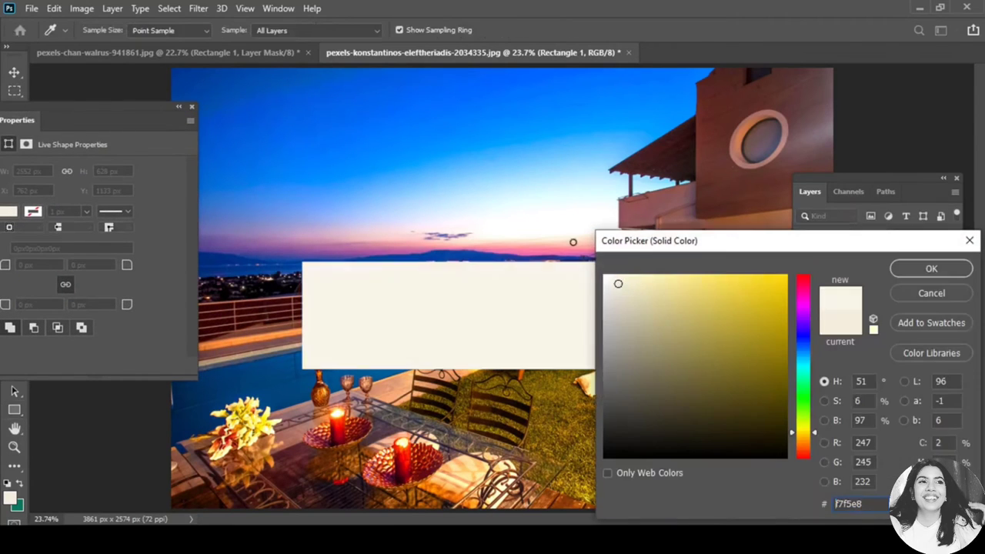
{"action": "left_click", "coordinate": [951, 269]}
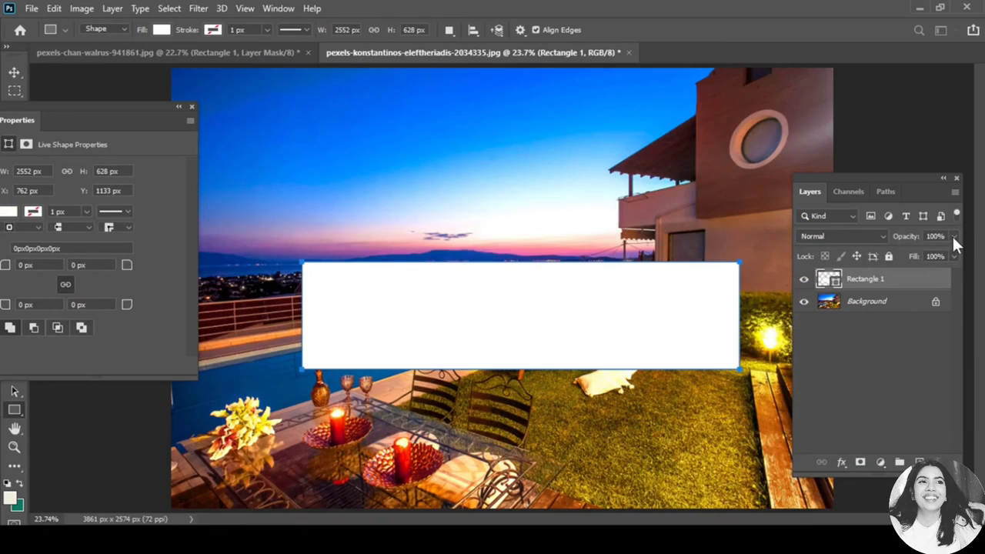
{"action": "left_click", "coordinate": [953, 235]}
{"action": "left_click_drag", "start_coordinate": [937, 254], "coordinate": [933, 254]}
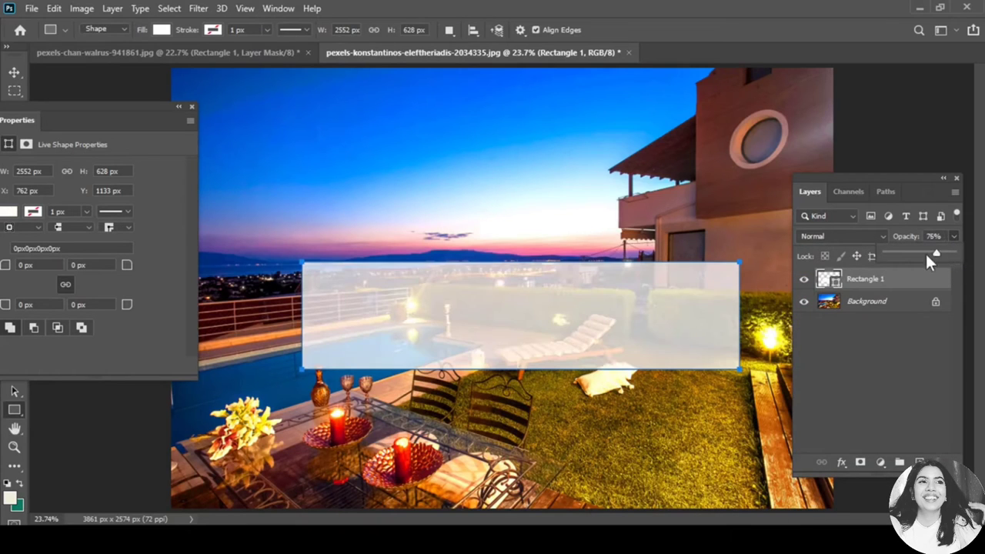
- Close the shape properties and return to the restaurant photo with the Move tool
{"action": "left_click", "coordinate": [191, 107]}
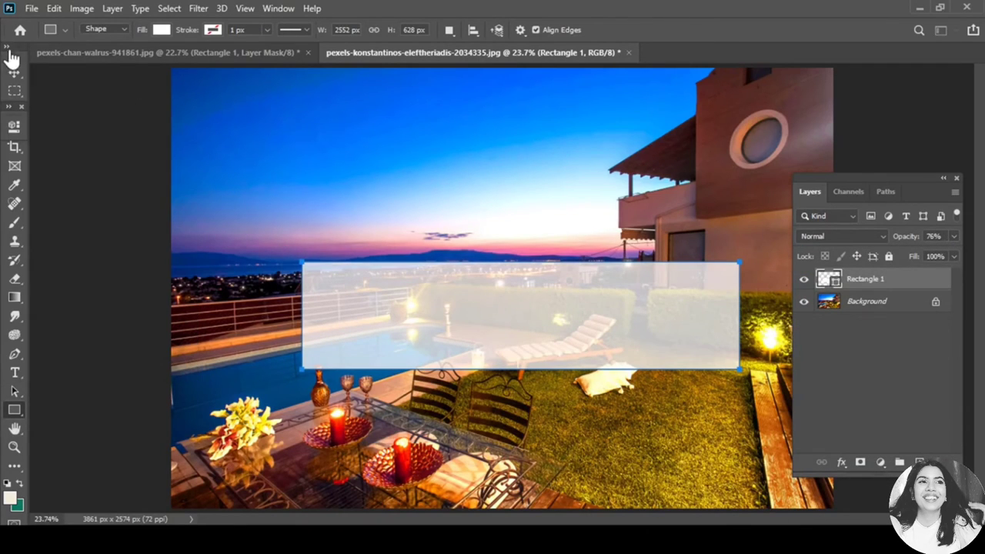
{"action": "left_click", "coordinate": [13, 72]}
{"action": "left_click", "coordinate": [136, 60]}
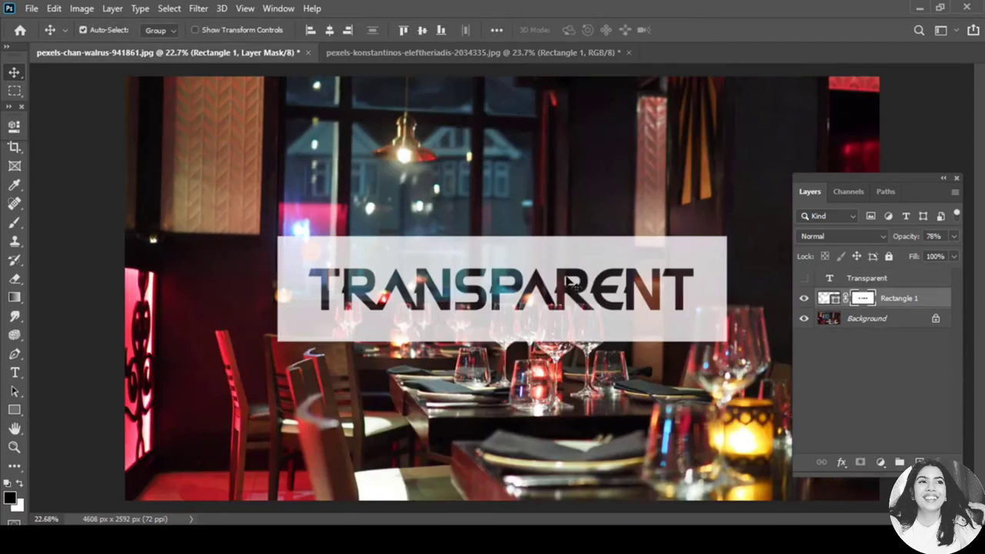
- Show the Transparent text layer and drag a copy onto the pool photo's white rectangle
{"action": "left_click", "coordinate": [862, 278]}
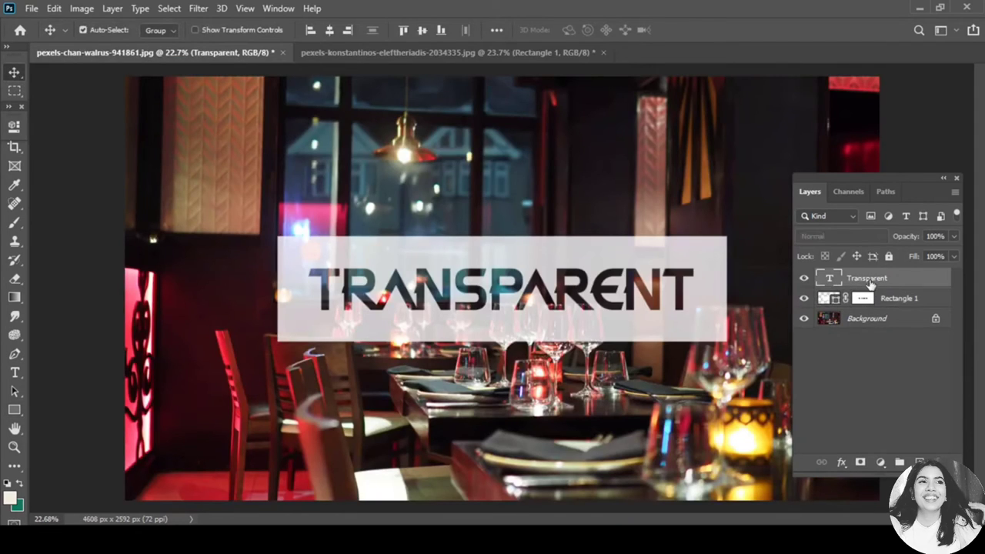
{"action": "left_click", "coordinate": [803, 278]}
{"action": "mouse_move", "coordinate": [607, 297]}
{"action": "left_mouse_down"}
{"action": "mouse_move", "coordinate": [529, 56]}
{"action": "mouse_move", "coordinate": [568, 241]}
{"action": "mouse_move", "coordinate": [577, 228]}
{"action": "mouse_move", "coordinate": [519, 334]}
{"action": "mouse_move", "coordinate": [522, 320]}
{"action": "left_mouse_up"}
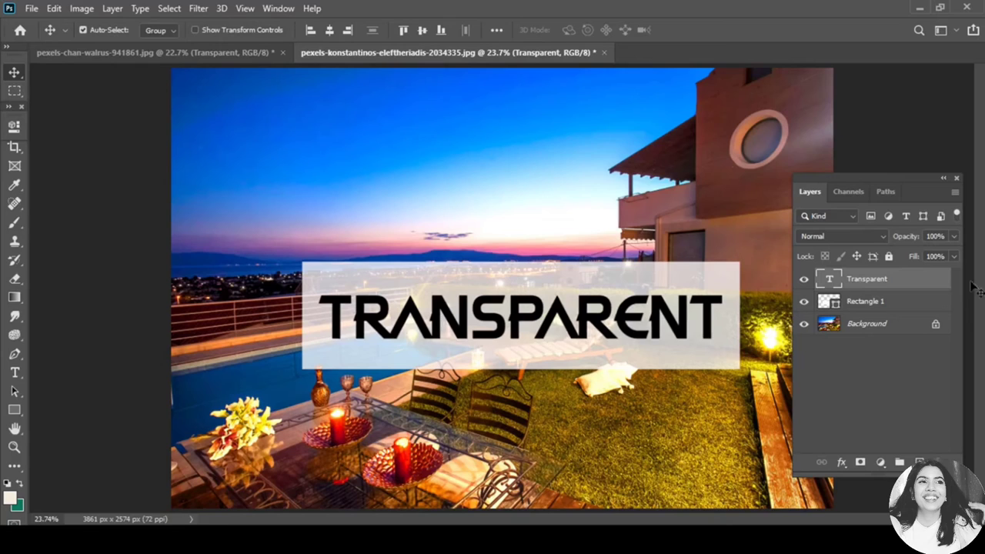
- Set the TRANSPARENT layer's Blending Options to Shallow knockout with 0% Fill Opacity
{"action": "double_click", "coordinate": [928, 282]}
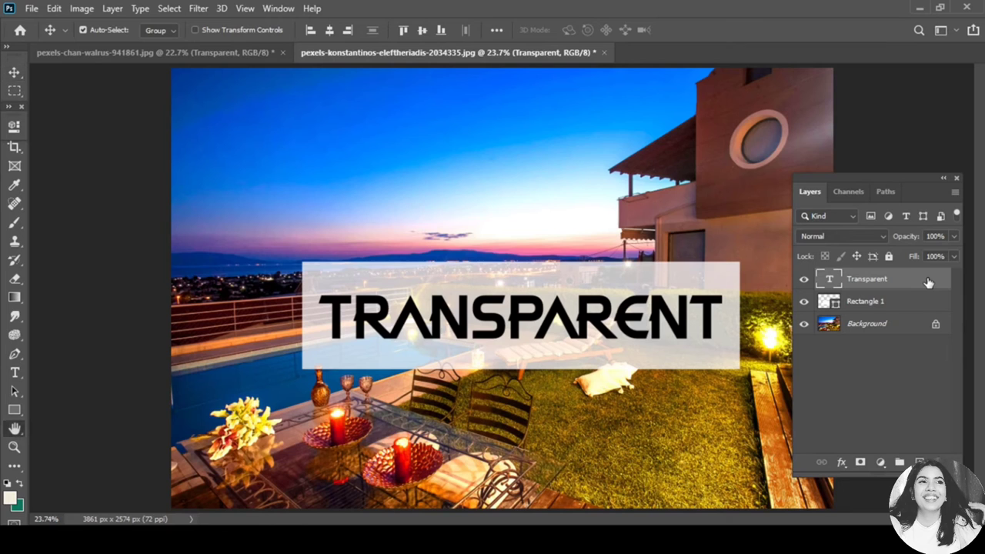
{"action": "left_click_drag", "start_coordinate": [598, 172], "coordinate": [581, 86]}
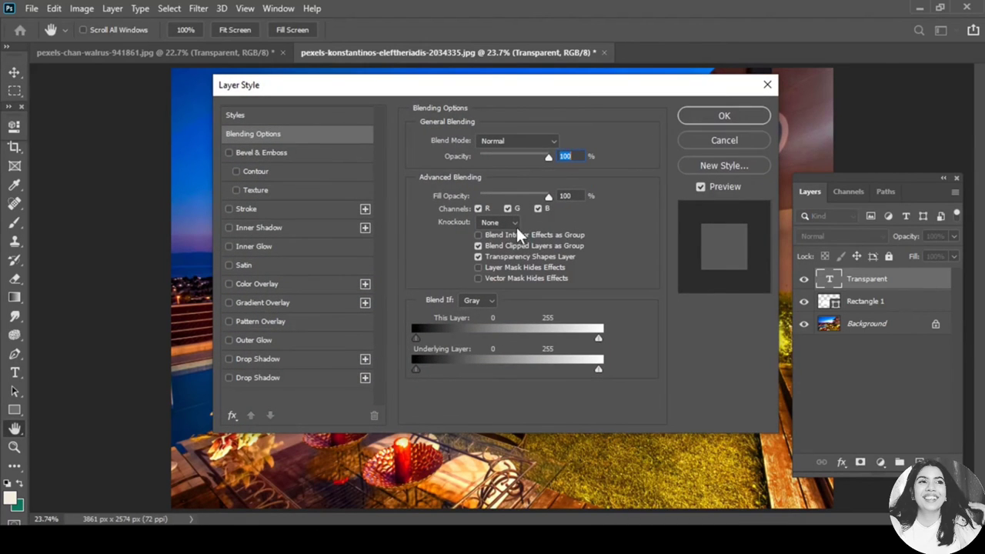
{"action": "left_click", "coordinate": [492, 222]}
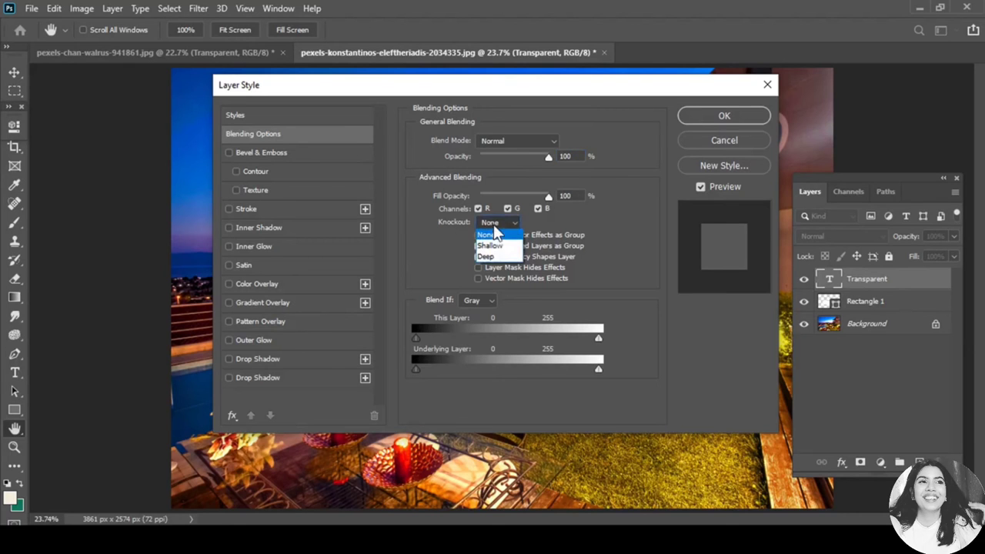
{"action": "left_click", "coordinate": [502, 248]}
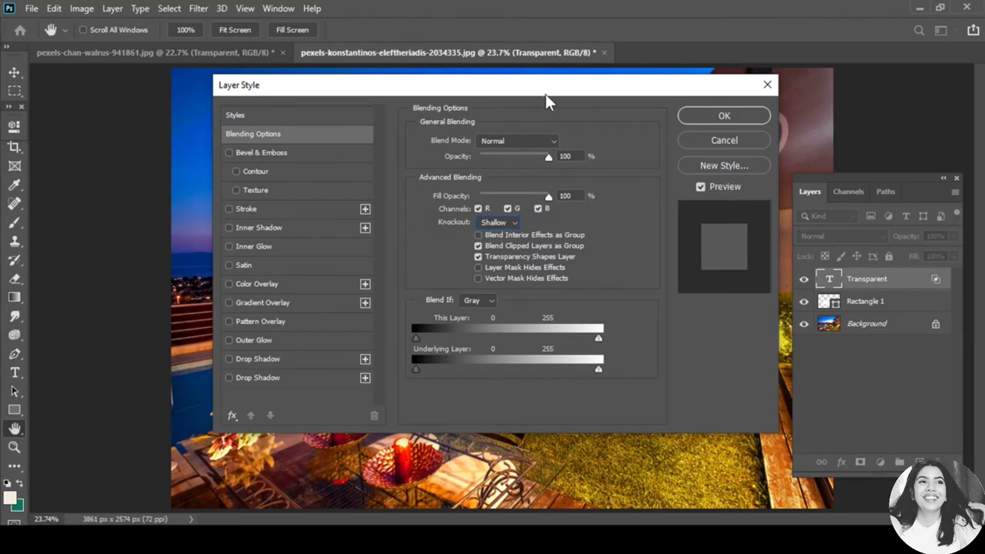
{"action": "left_click_drag", "start_coordinate": [545, 94], "coordinate": [602, 312]}
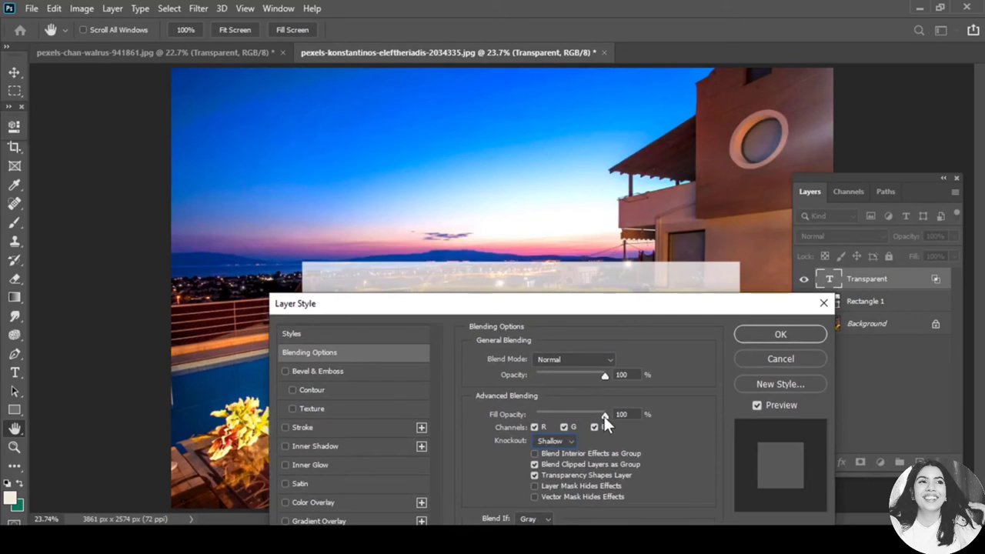
{"action": "left_click_drag", "start_coordinate": [623, 304], "coordinate": [231, 109]}
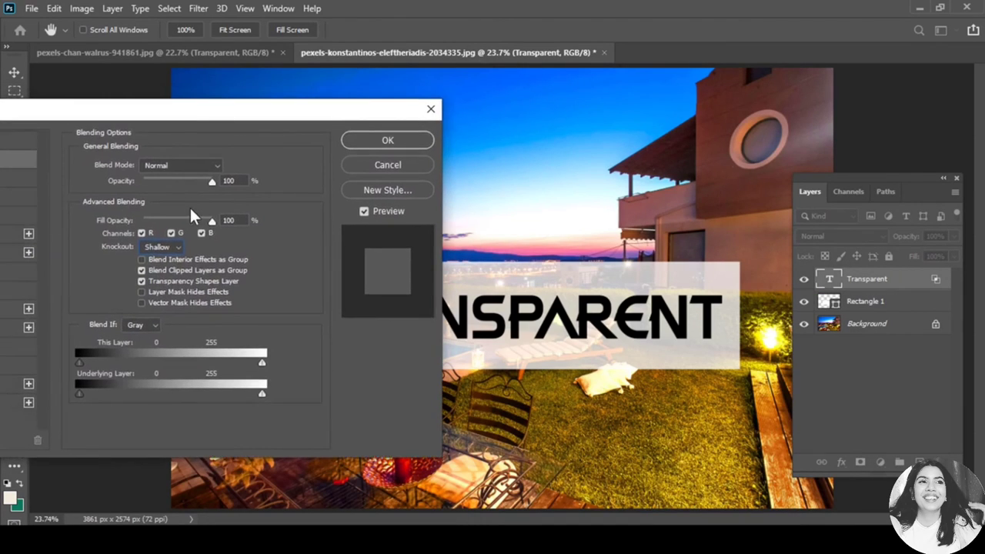
{"action": "left_click_drag", "start_coordinate": [210, 221], "coordinate": [63, 213]}
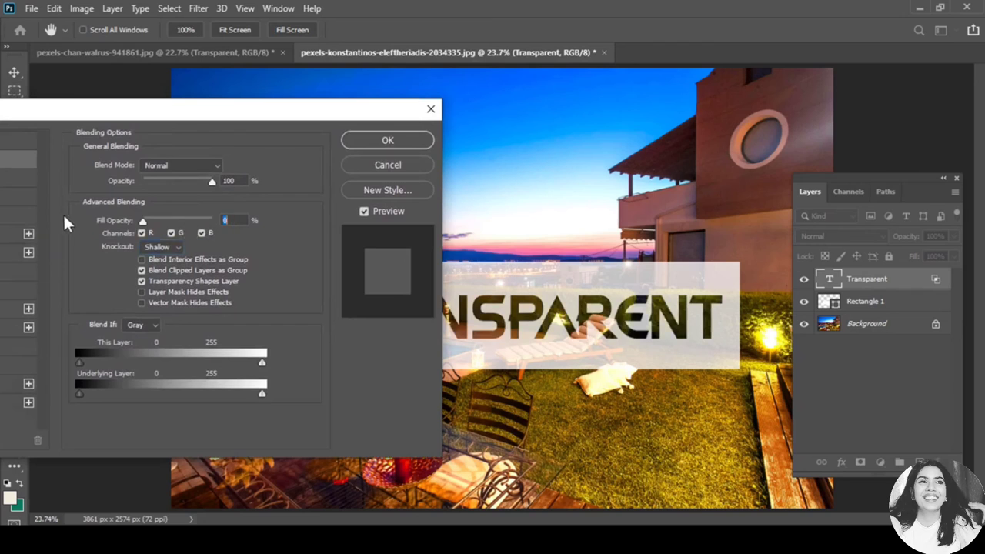
{"action": "left_click", "coordinate": [388, 141]}
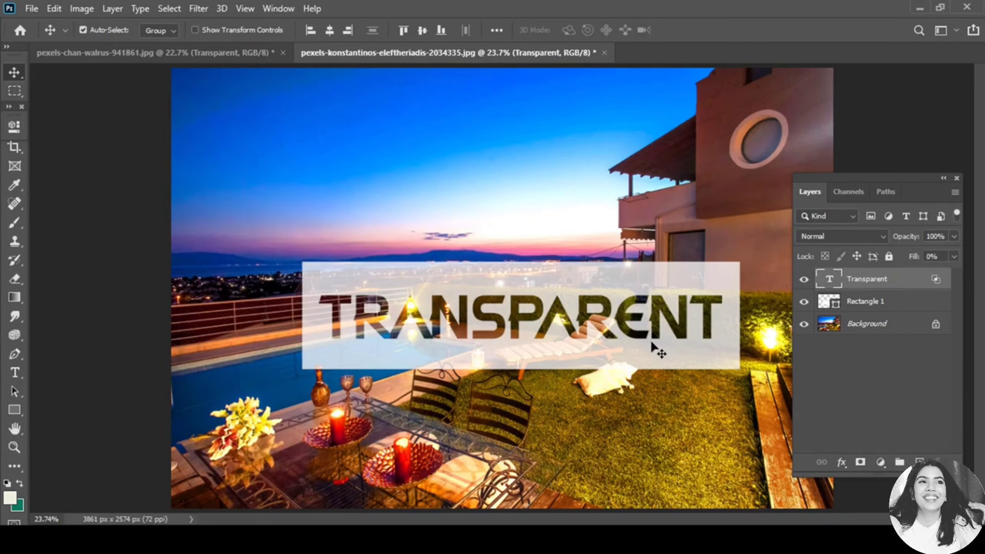
- Retype the pool photo's knockout text as EFFECT
{"action": "double_click", "coordinate": [830, 282]}
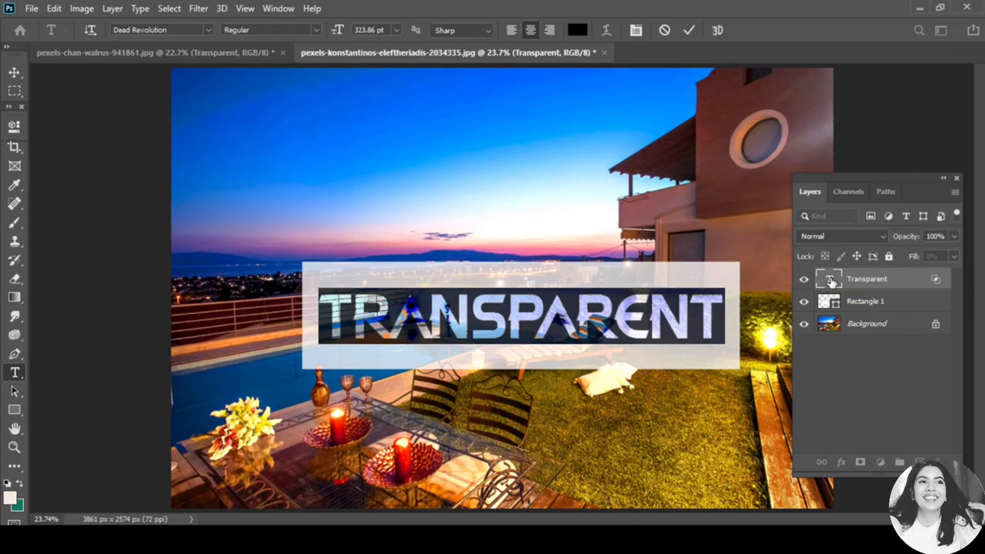
{"action": "type", "text": "EFFECT"}
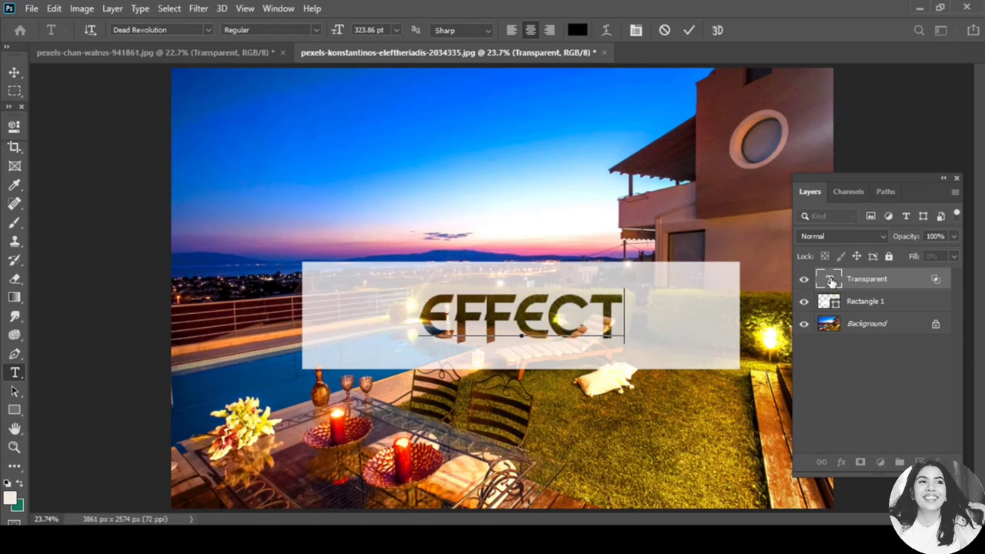
{"action": "left_click", "coordinate": [16, 72]}
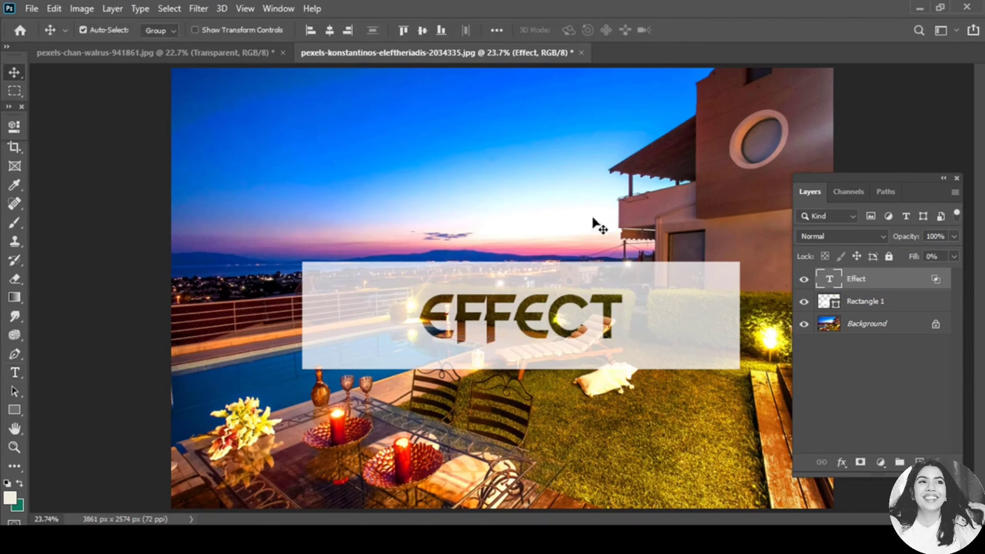
- Hide the Transparent text layer on the restaurant photo, then view the EFFECT pool photo
{"action": "left_click", "coordinate": [230, 51]}
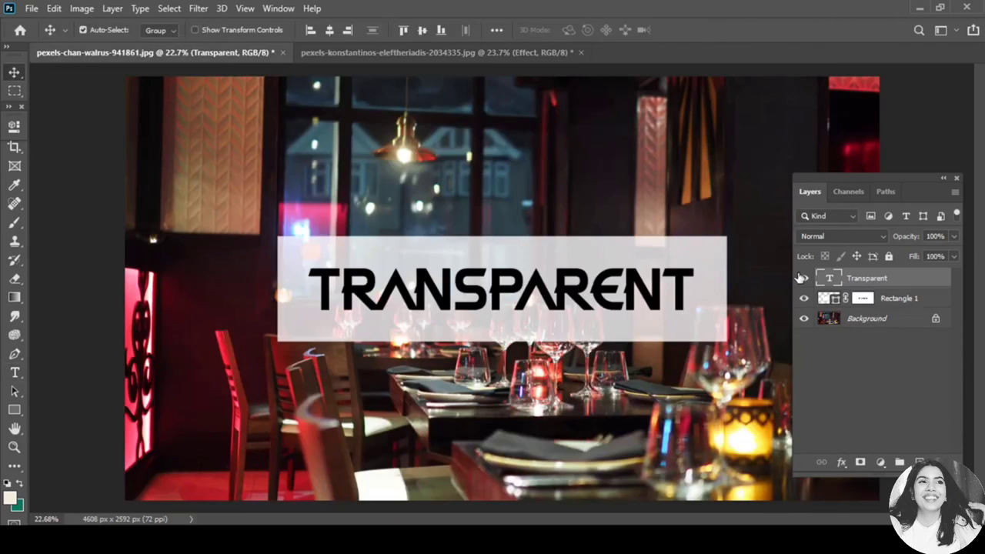
{"action": "left_click", "coordinate": [803, 278]}
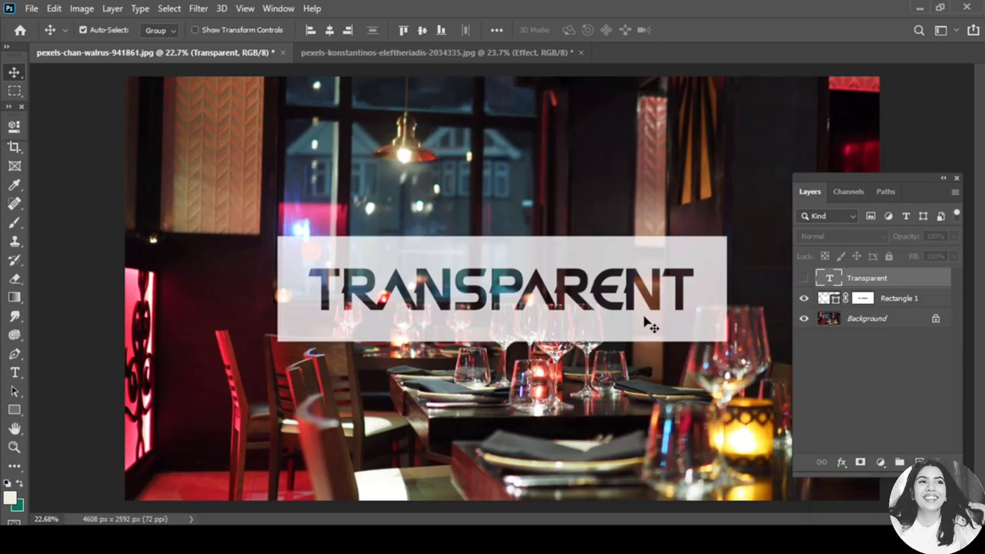
{"action": "left_click", "coordinate": [456, 52]}
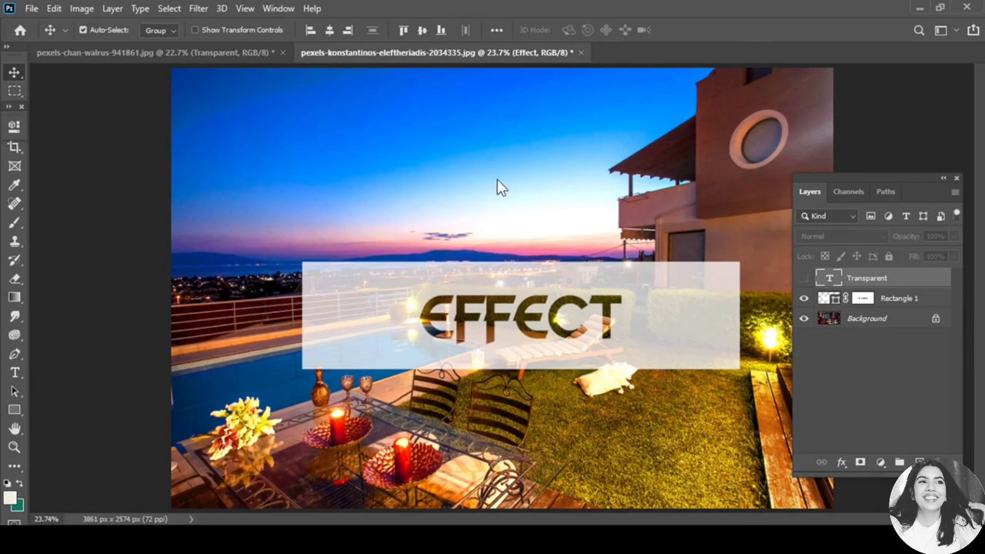